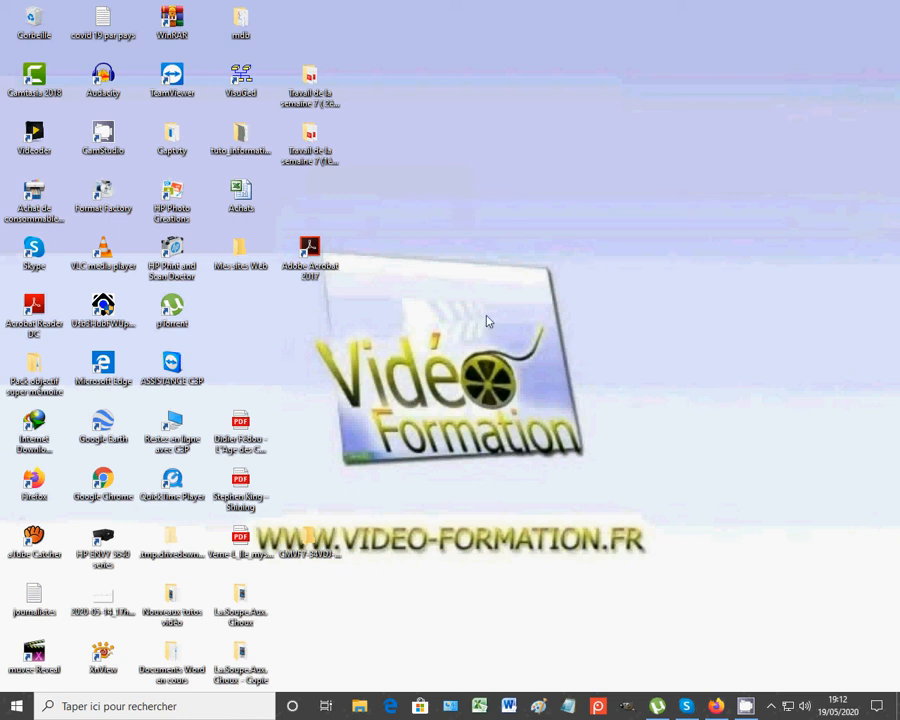
- Open the Windows display settings from the desktop and view the available screen resolutions without changing the current one
right_click(540, 288)
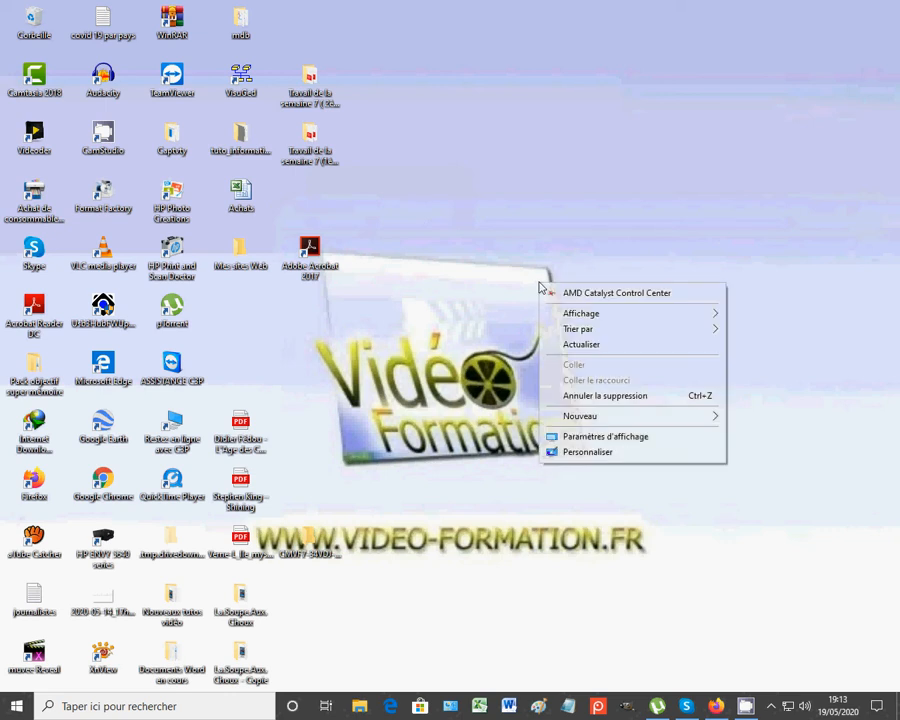
click(600, 437)
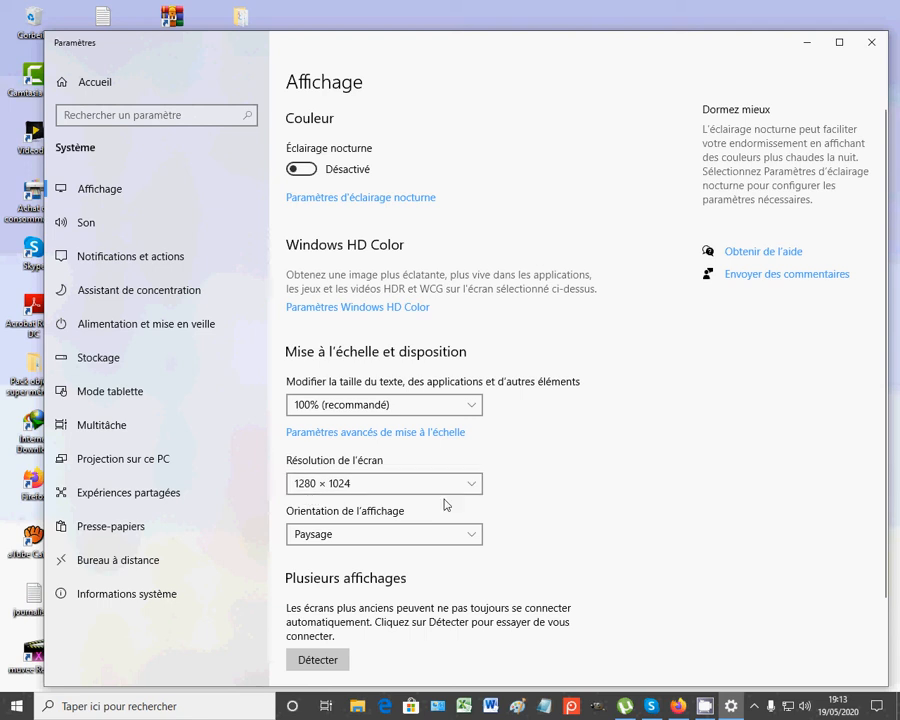
click(474, 488)
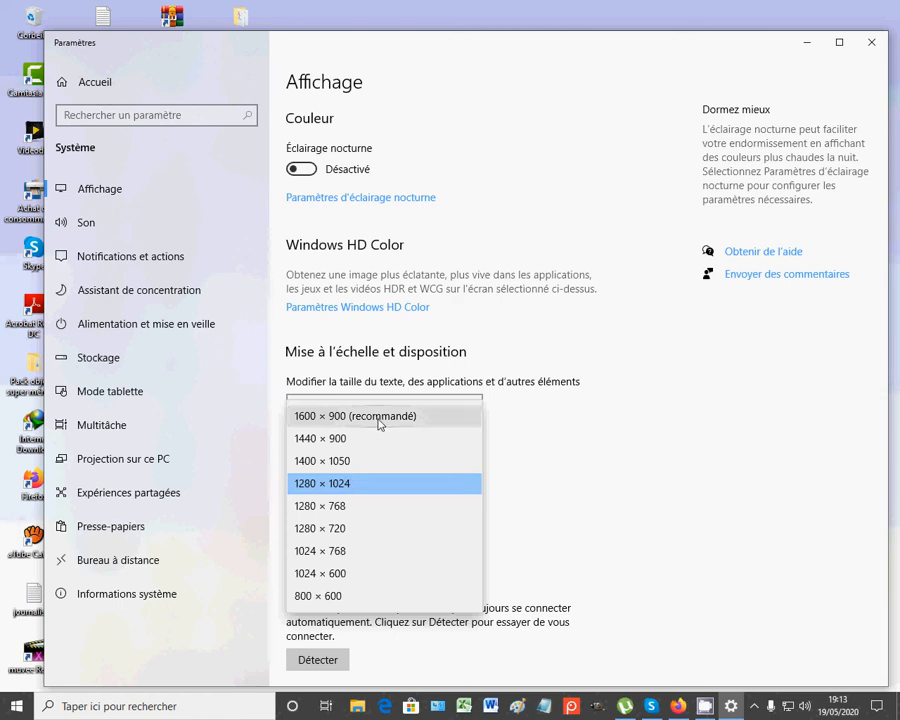
click(714, 453)
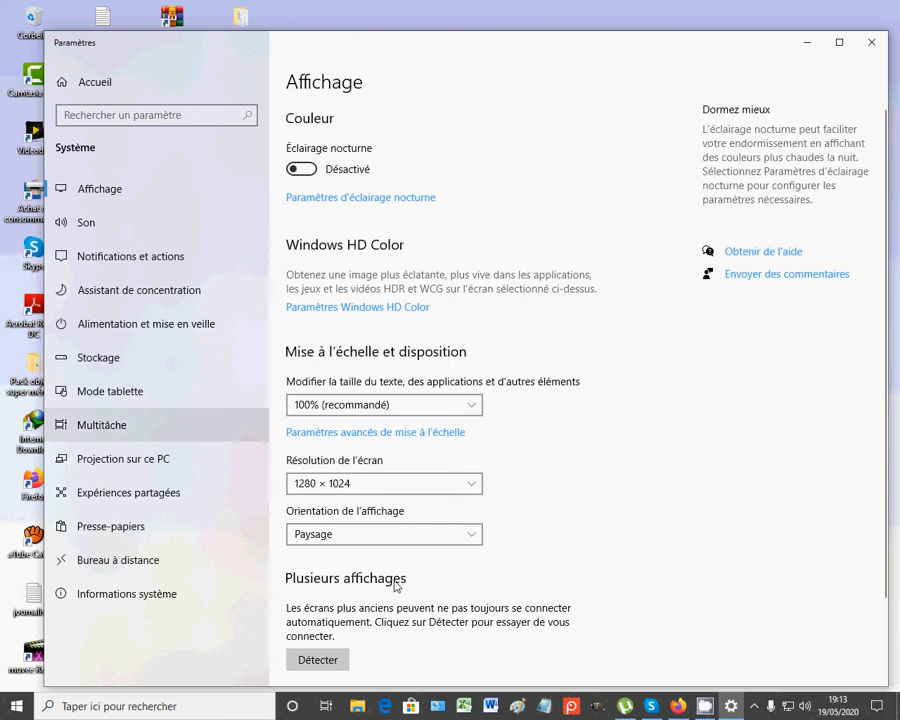
- Try the Portrait display orientation and restore the previous display settings
click(471, 541)
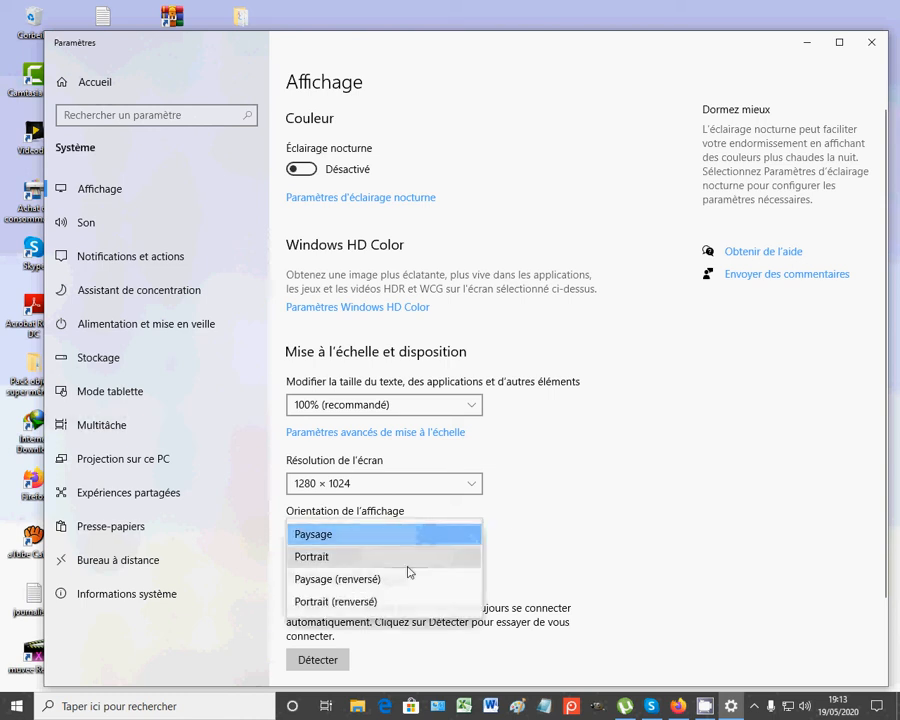
click(312, 557)
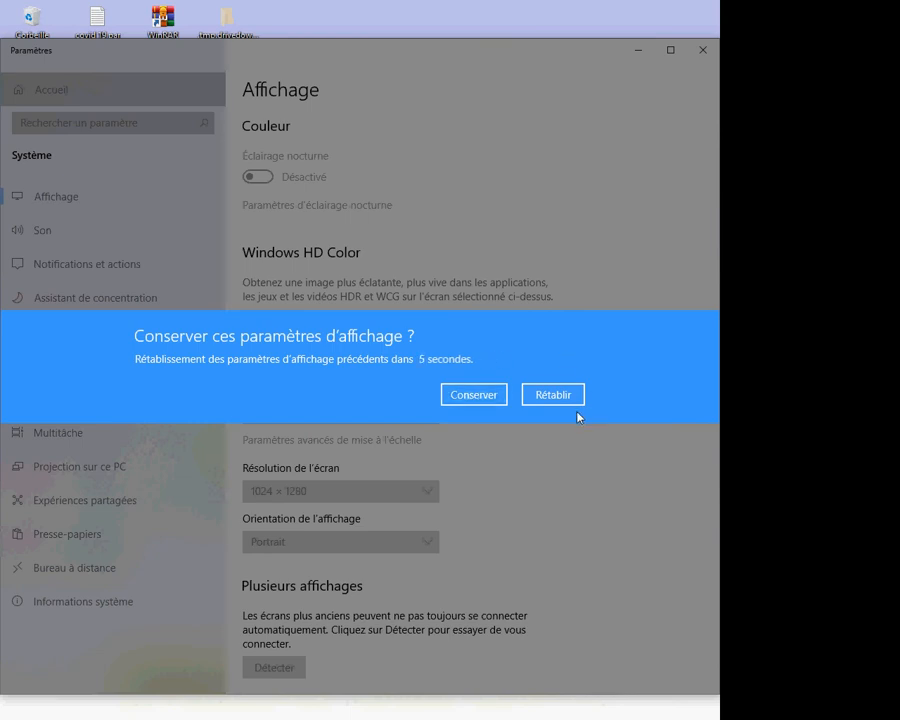
click(550, 400)
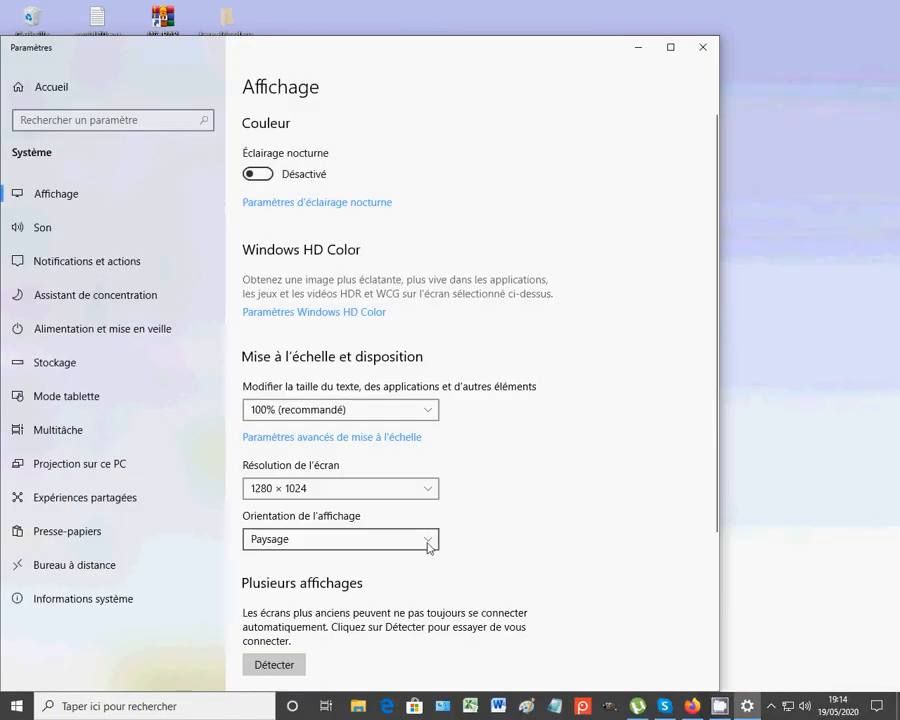
- Try the Paysage (renversé) display orientation and revert to the previous settings
click(428, 540)
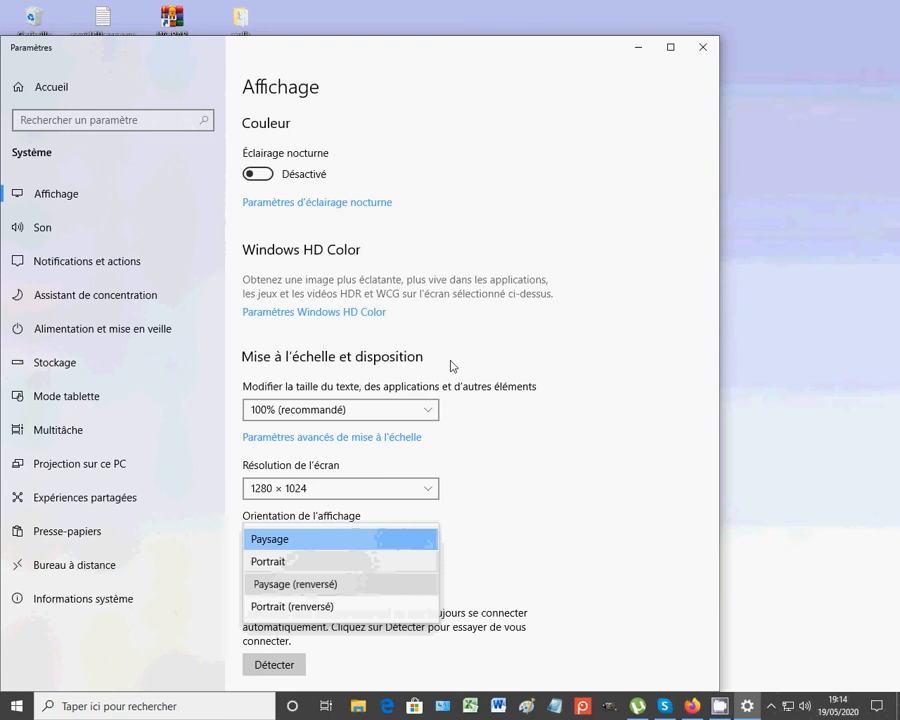
key(Return)
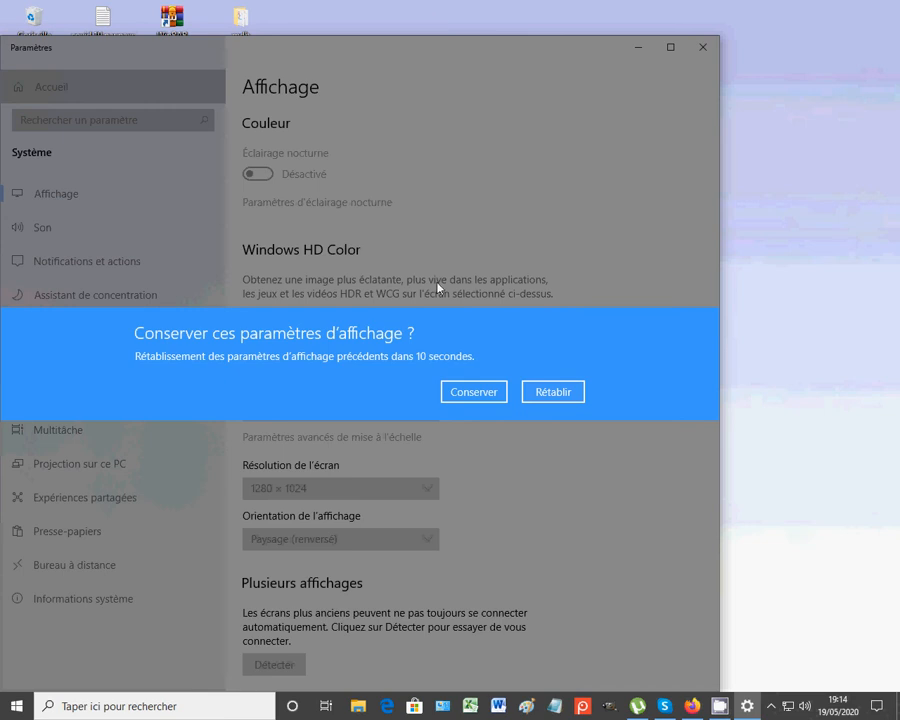
click(532, 385)
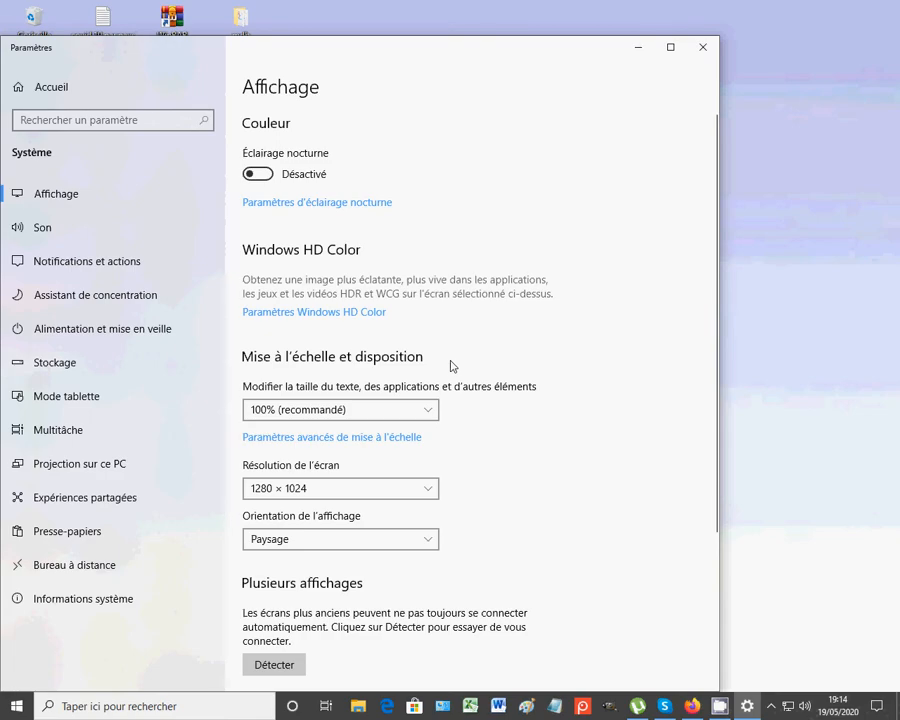
- Try the Portrait (renversé) display orientation and revert to the previous settings
click(432, 545)
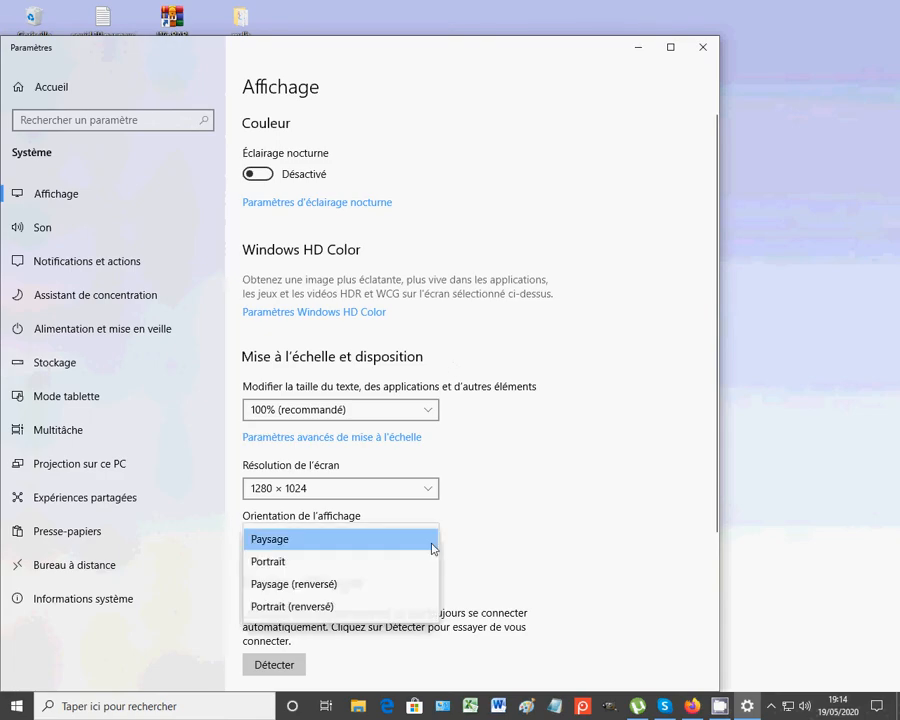
click(309, 611)
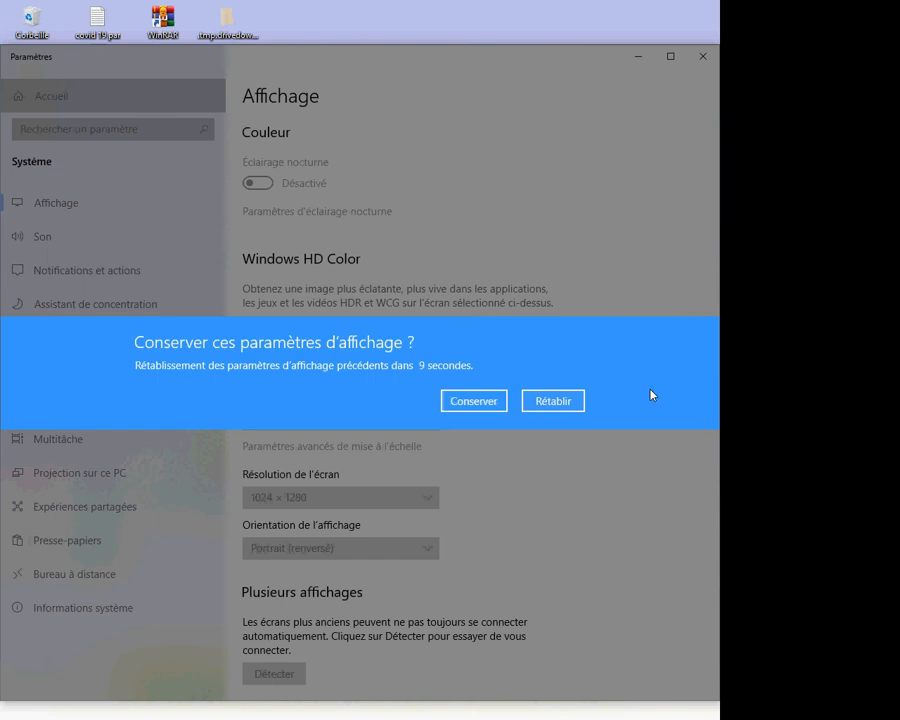
click(549, 410)
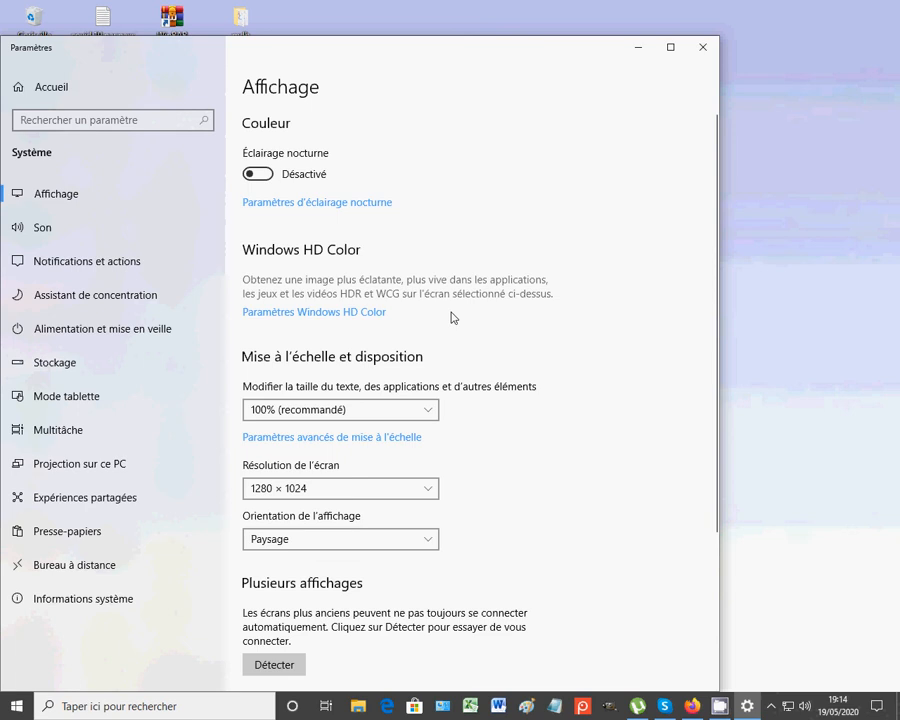
- Try scaling text, applications and other elements at 125%, followed by 150%
scroll(451, 316, down, 4)
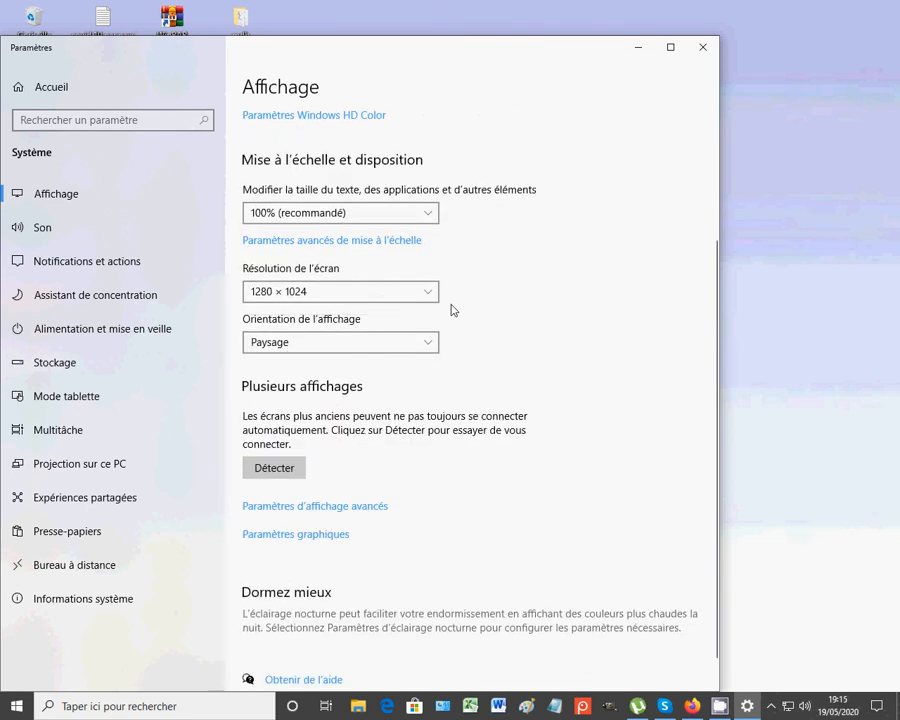
scroll(451, 310, down, 1)
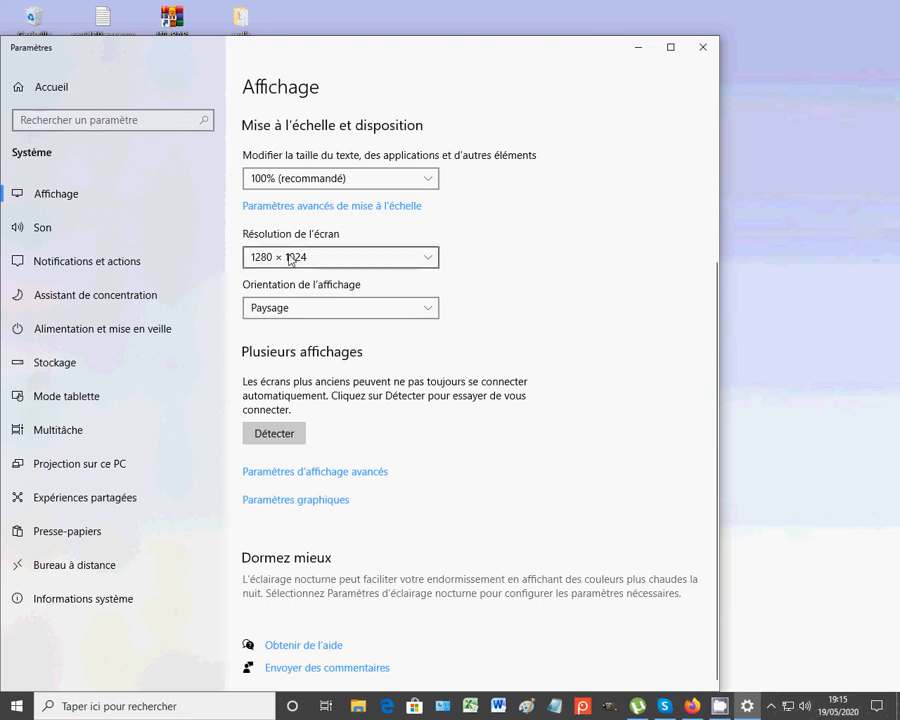
scroll(508, 340, up, 2)
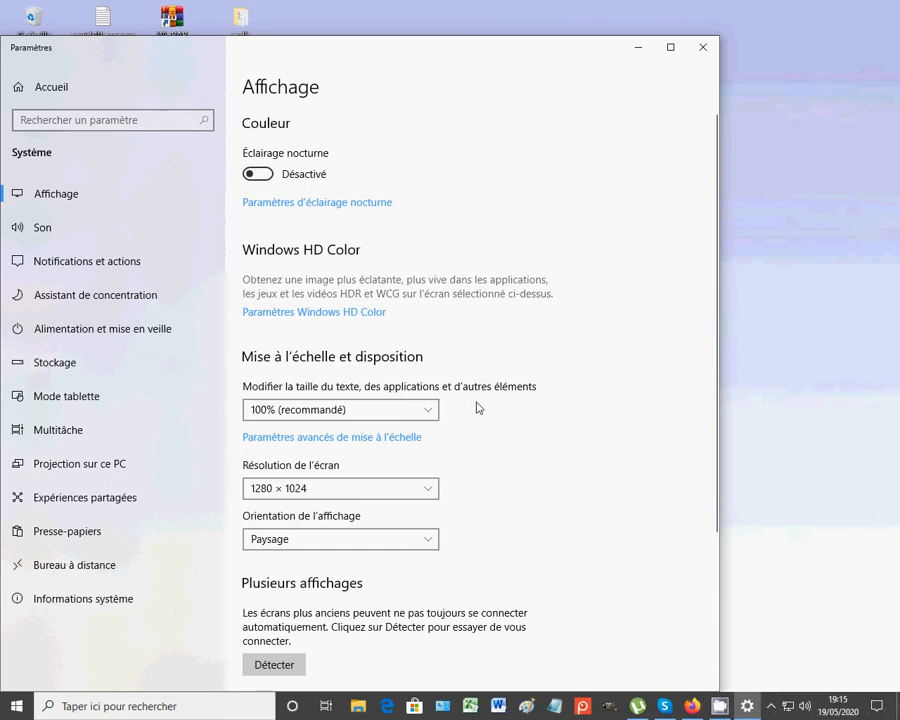
click(430, 409)
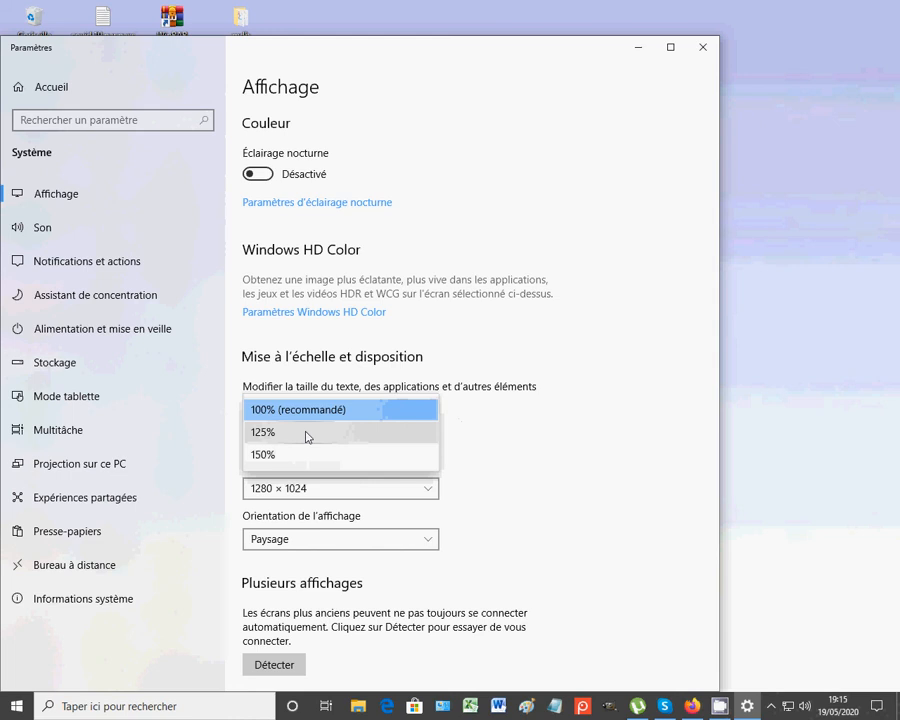
click(402, 436)
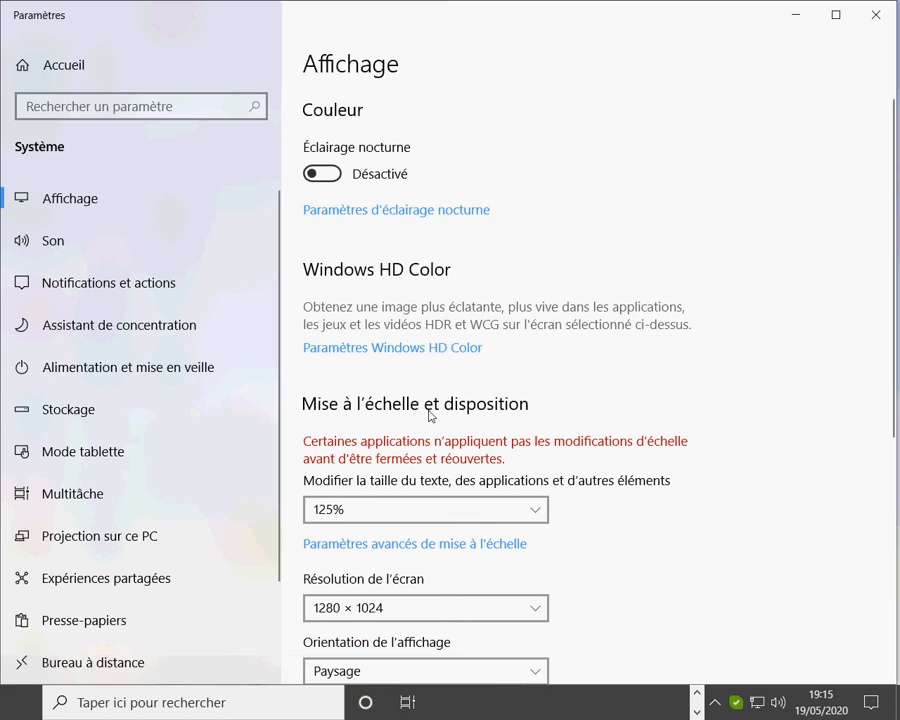
click(425, 509)
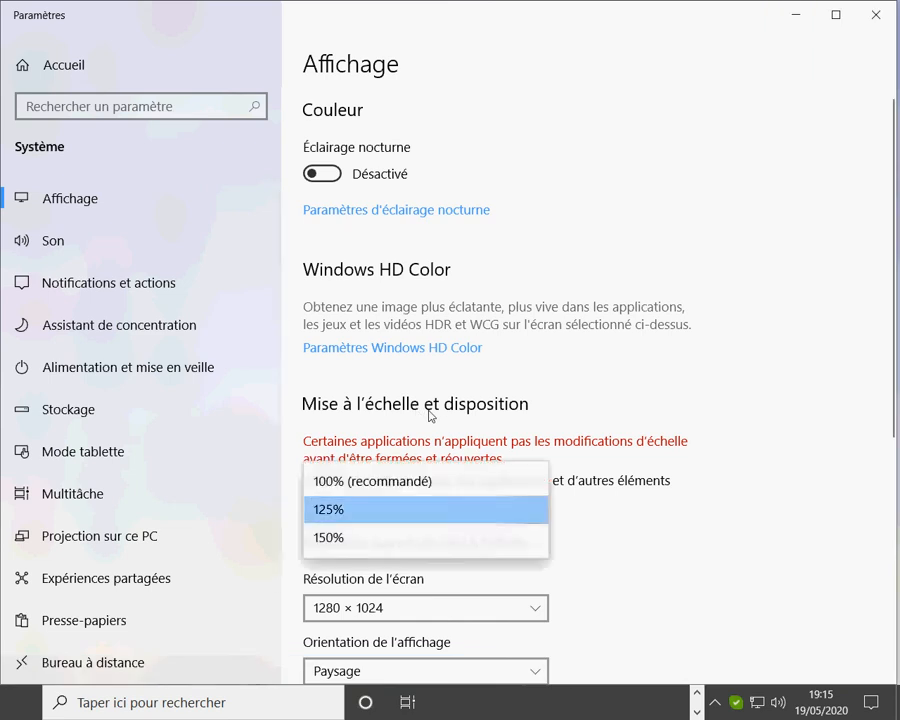
click(396, 538)
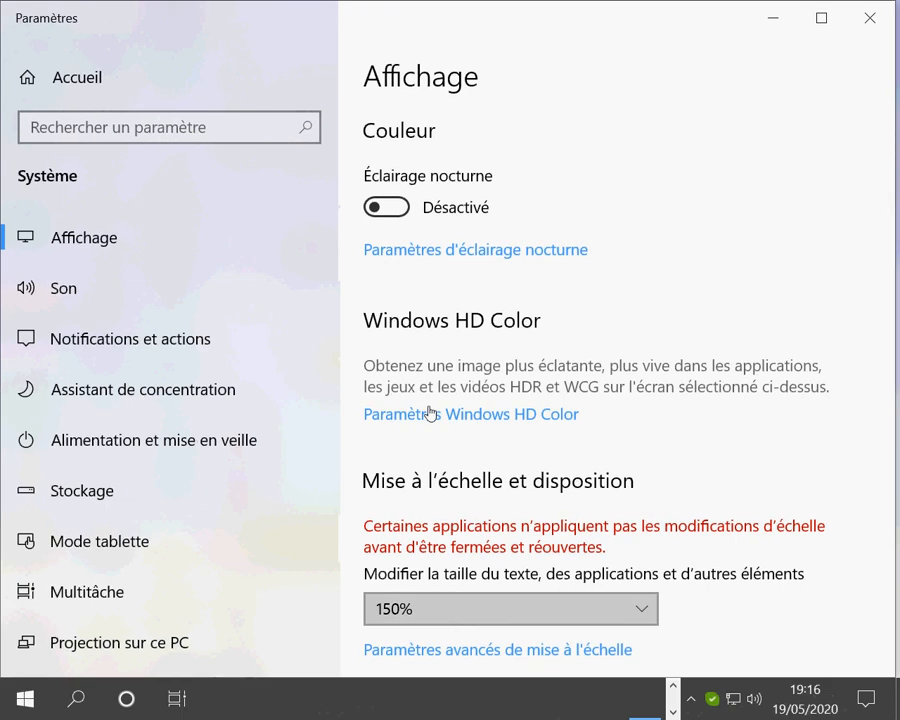
- Set the scaling of text, applications and other elements back to 100% (recommandé)
key(alt+Down)
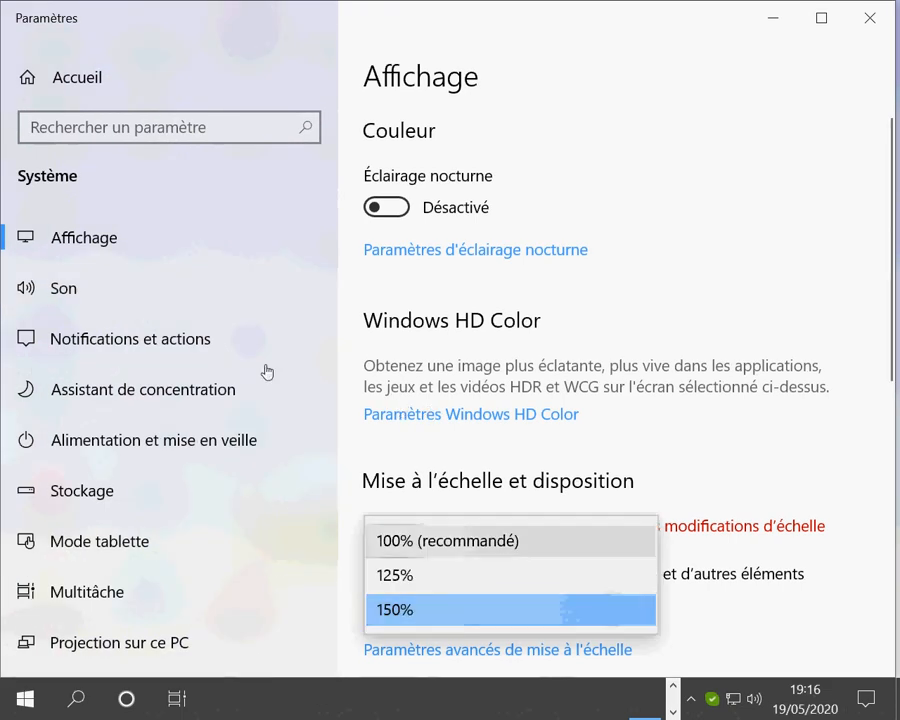
key(Up)
key(Up)
key(Return)
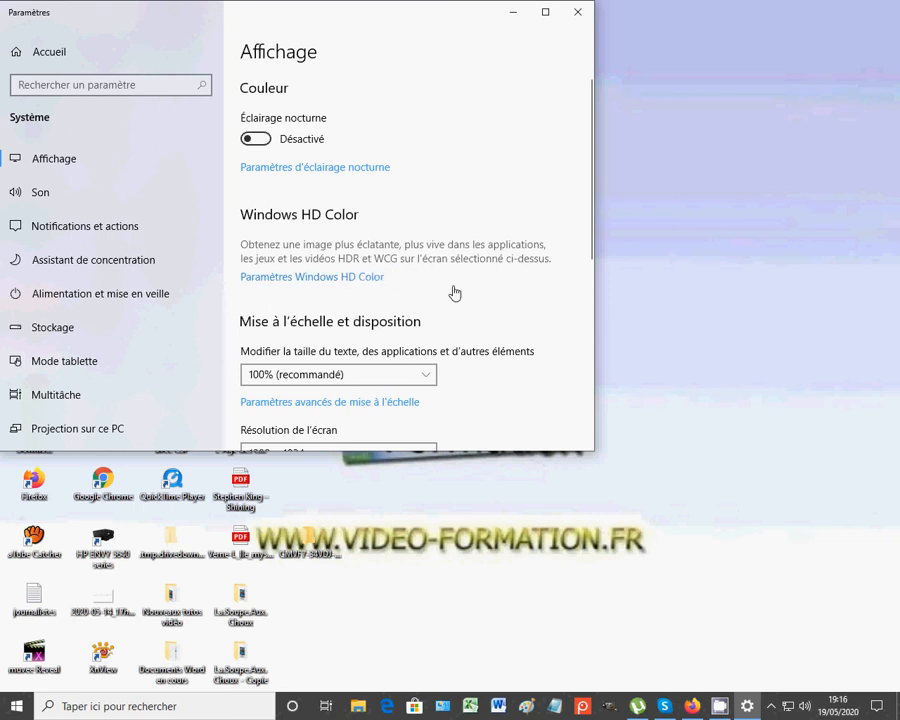
- Open the Windows HD Color settings, review the display capabilities, and play and pause the preview video
click(301, 279)
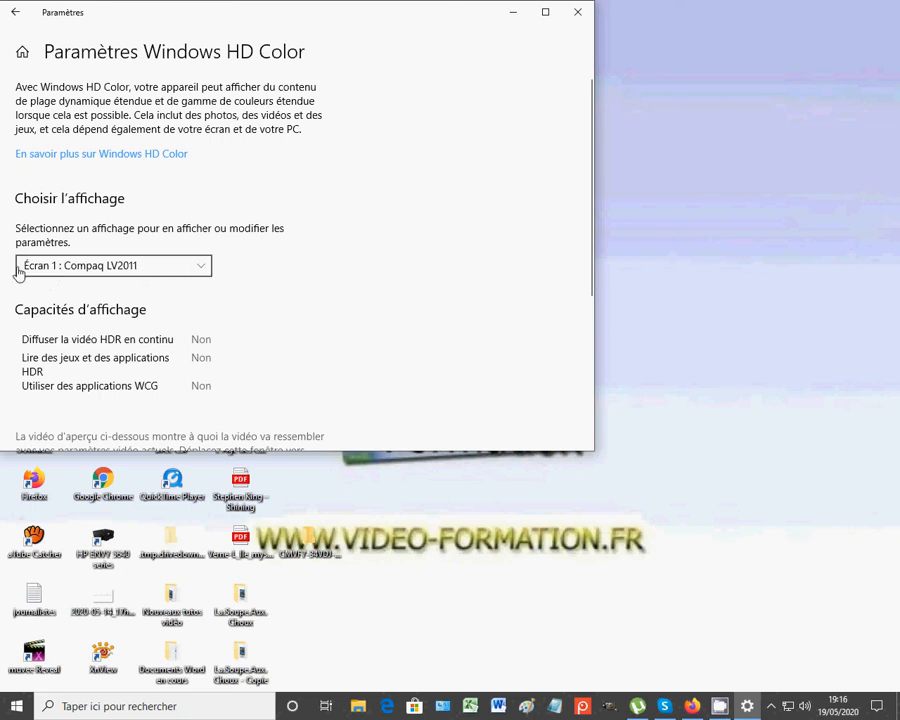
scroll(218, 300, down, 1)
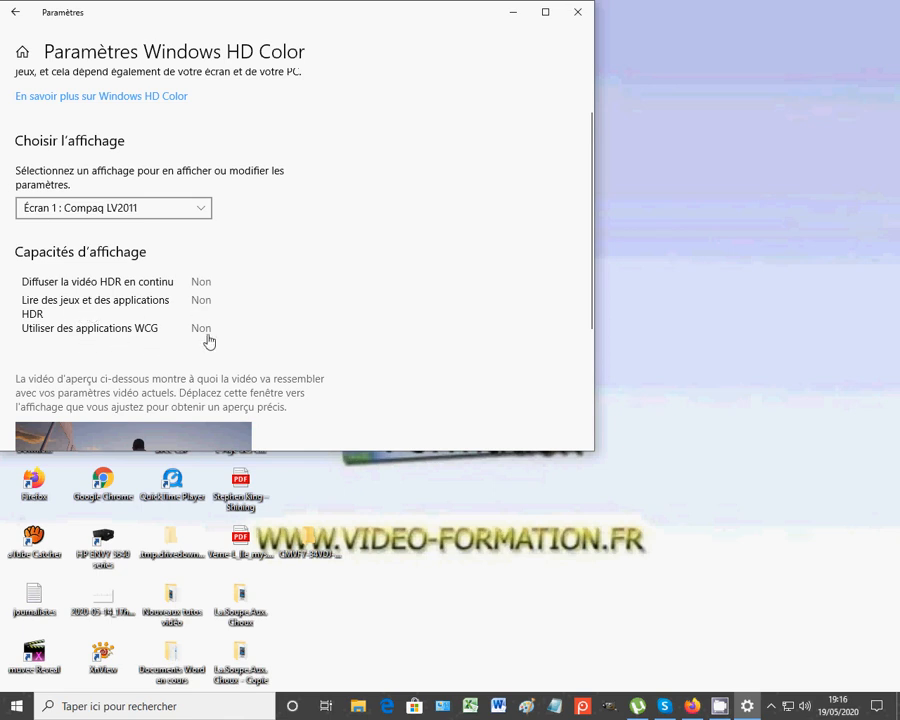
scroll(197, 228, down, 1)
scroll(197, 228, down, 4)
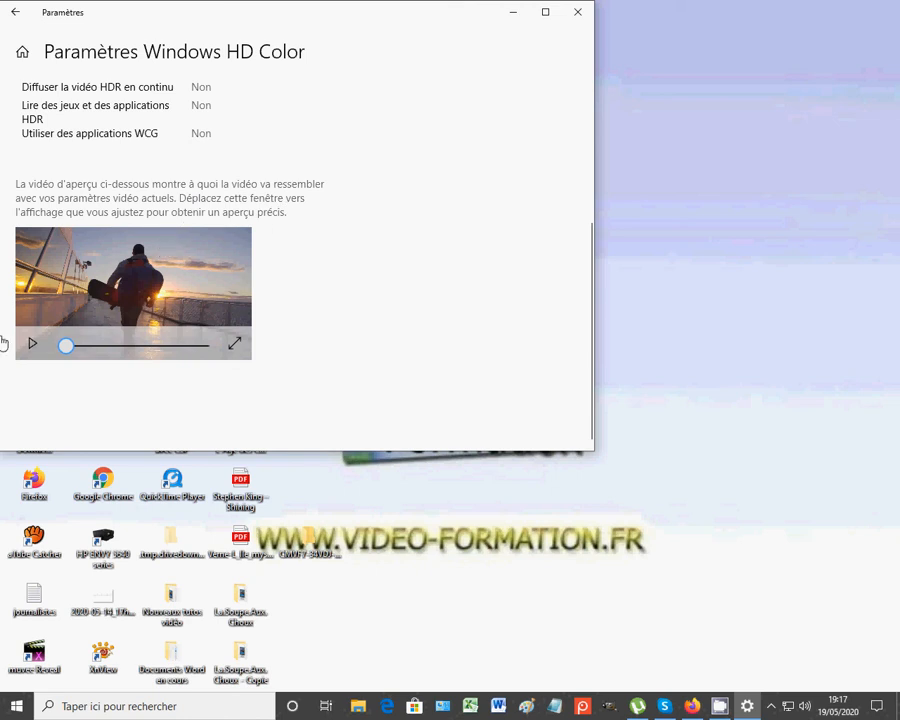
click(31, 346)
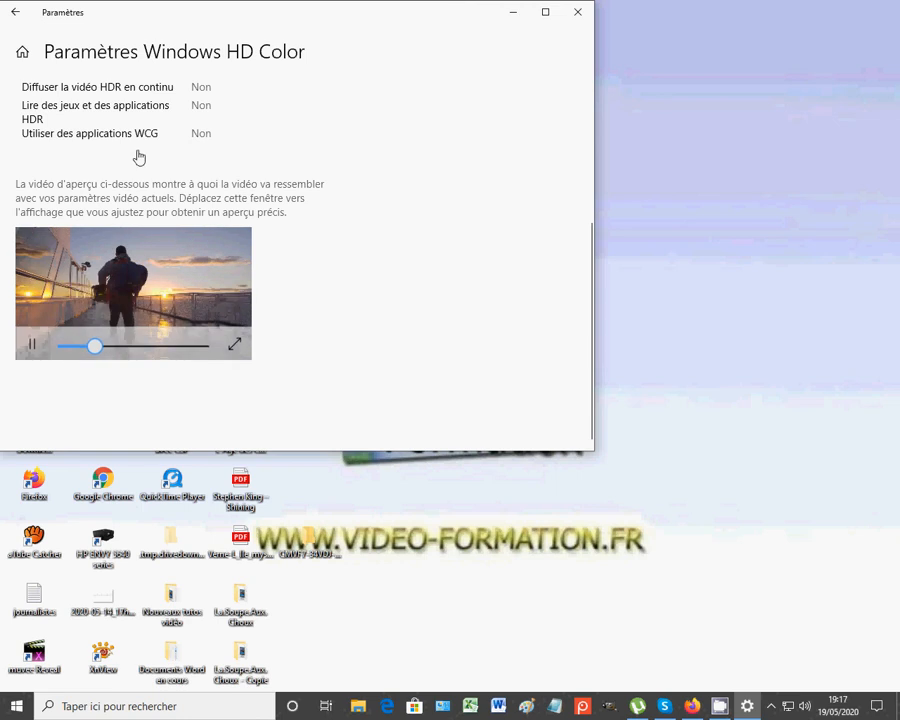
click(31, 346)
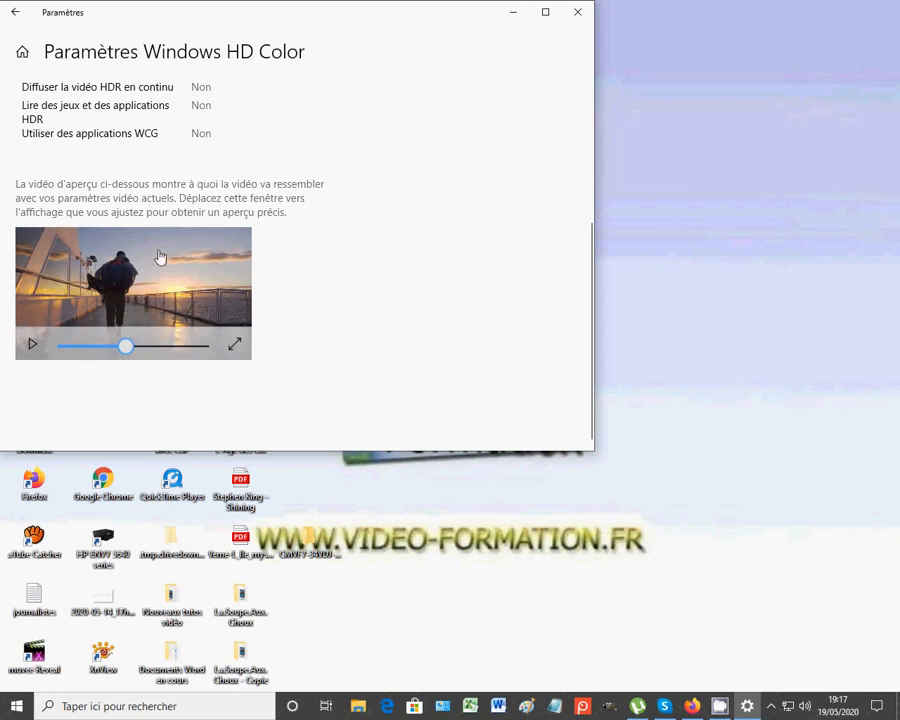
- View the HD Color preview video in full screen, exit it and return to the main Affichage settings
scroll(159, 253, up, 2)
scroll(160, 252, down, 2)
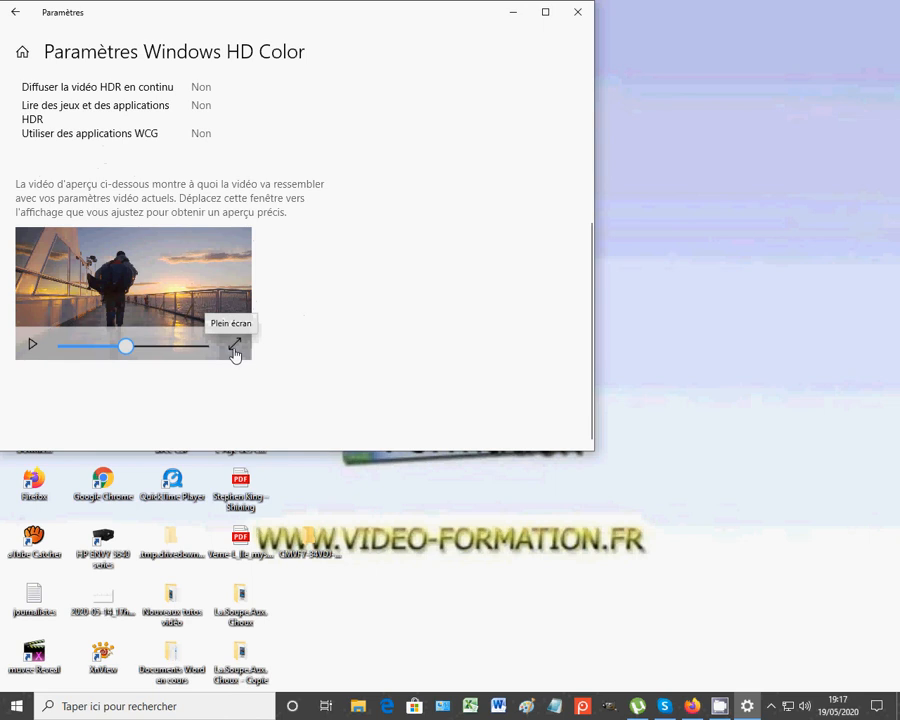
click(234, 346)
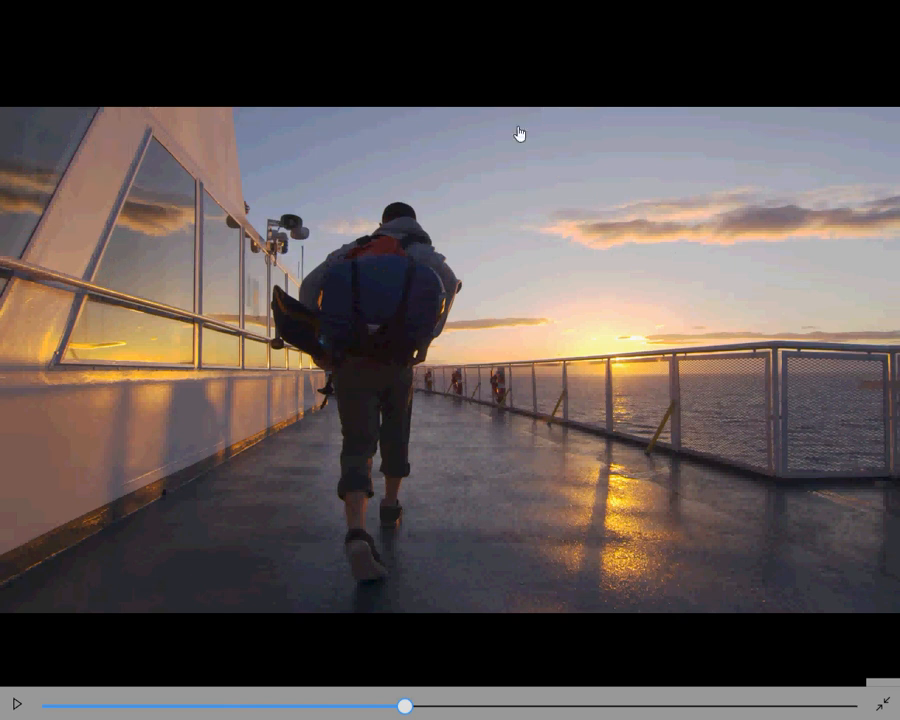
double_click(537, 172)
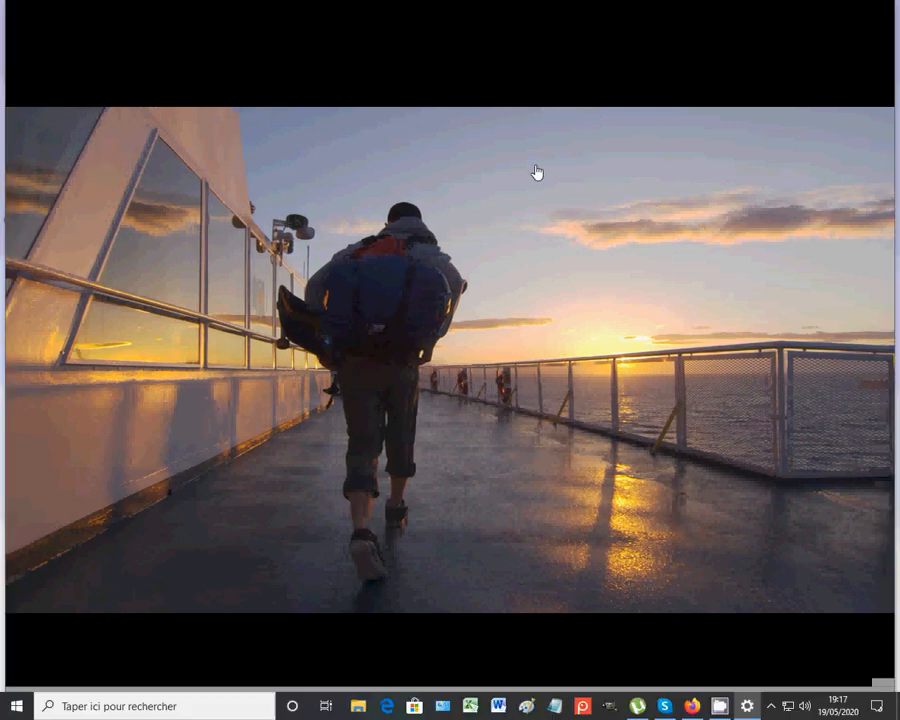
click(18, 18)
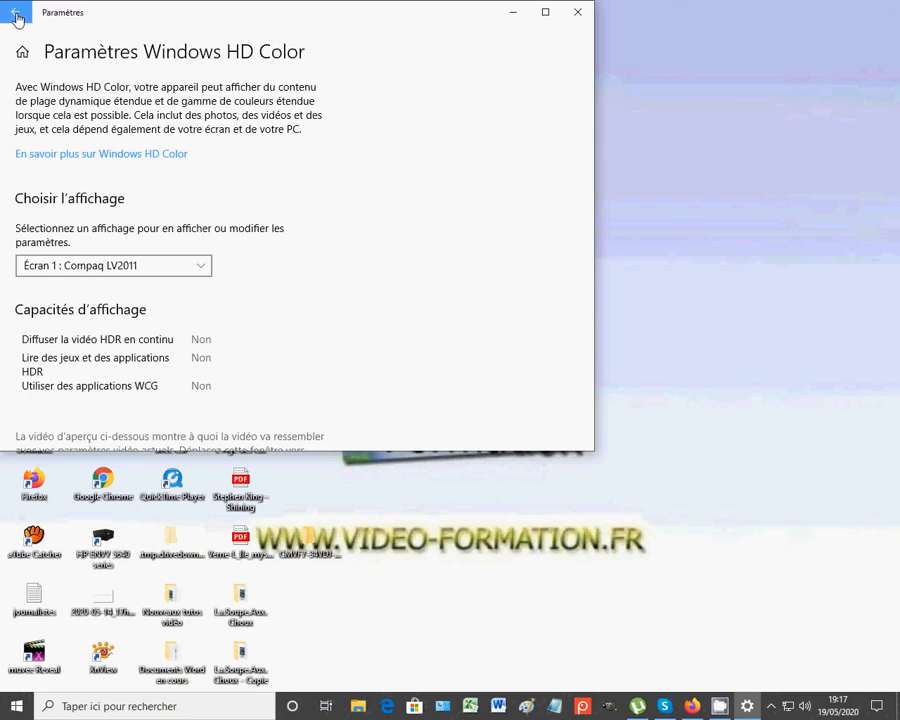
click(16, 13)
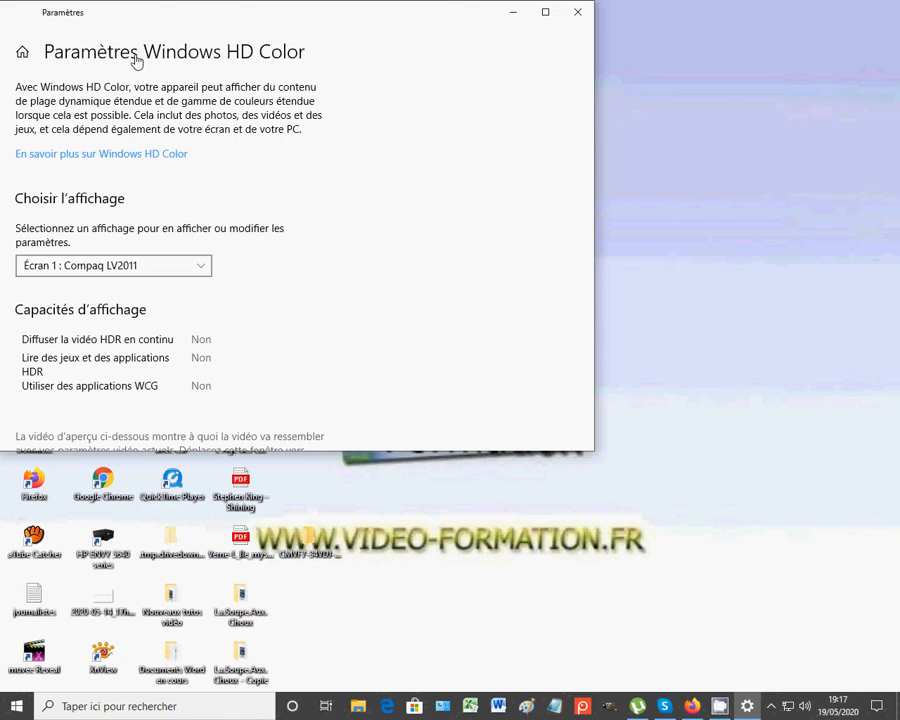
key(alt+Left)
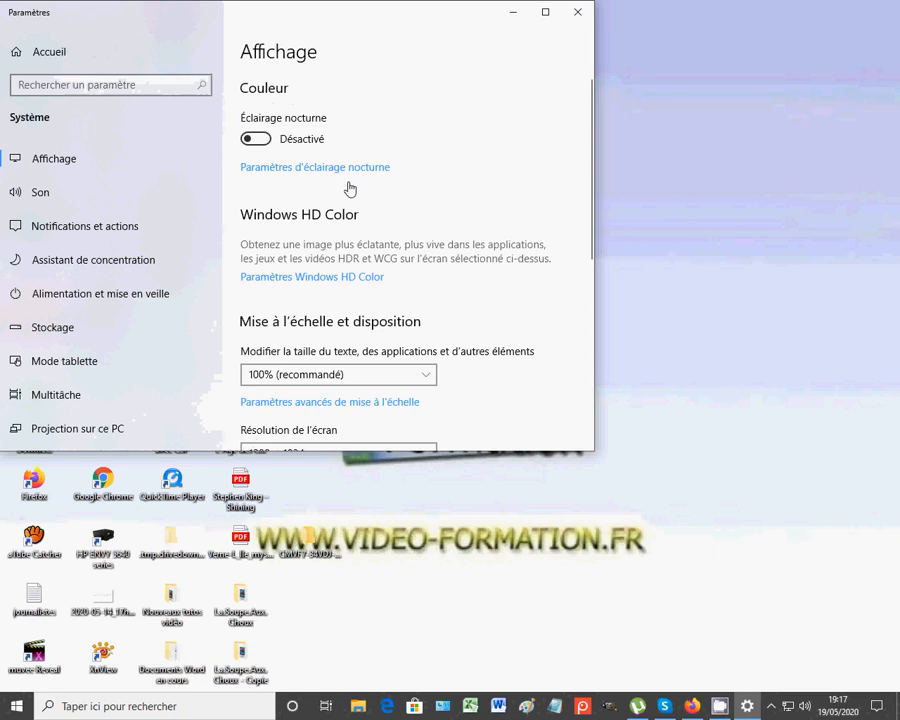